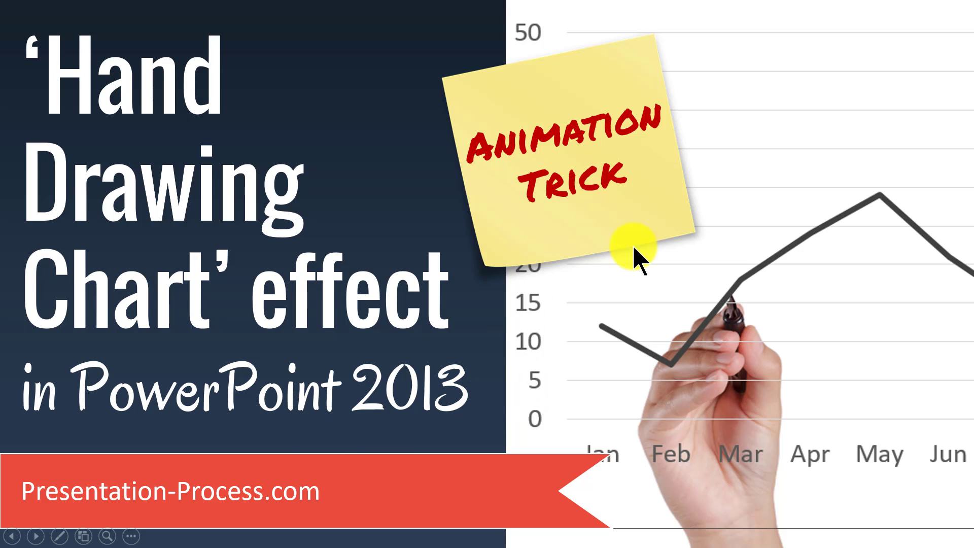
Advance the slide show to the sales line chart slide.
{"action": "left_click", "coordinate": [955, 492]}
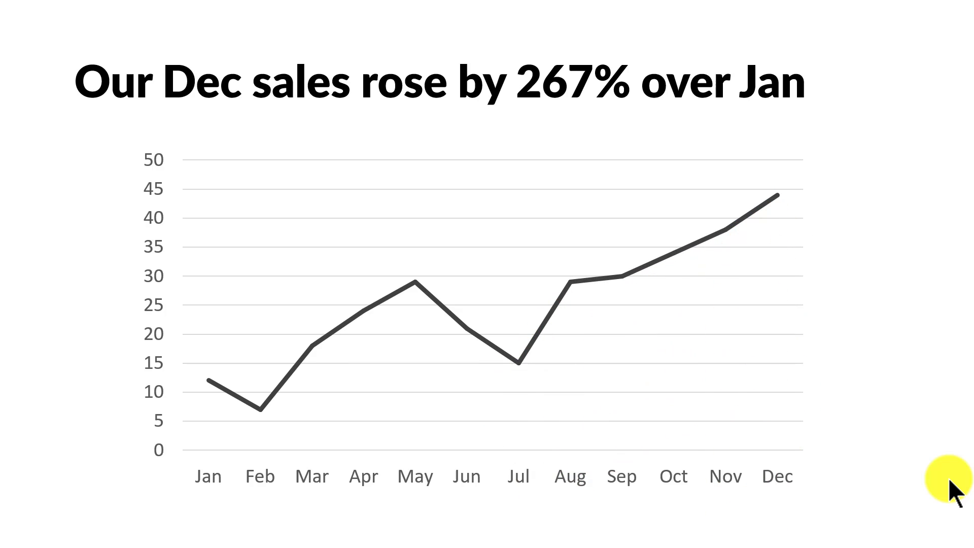
End the show, inspect the chart line's Wipe animation and the Sales series data, then move to slide 7.
{"action": "key", "text": "Escape"}
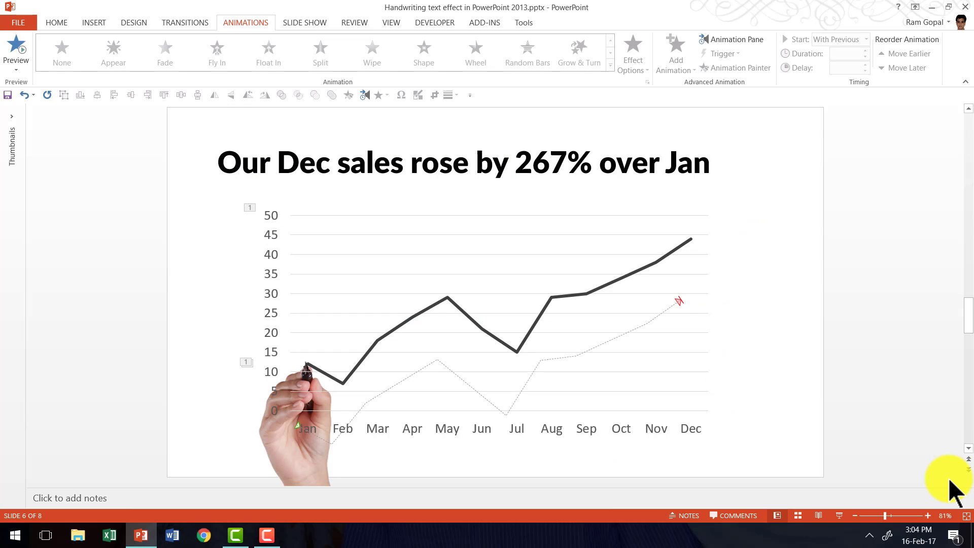
{"action": "left_click", "coordinate": [538, 312]}
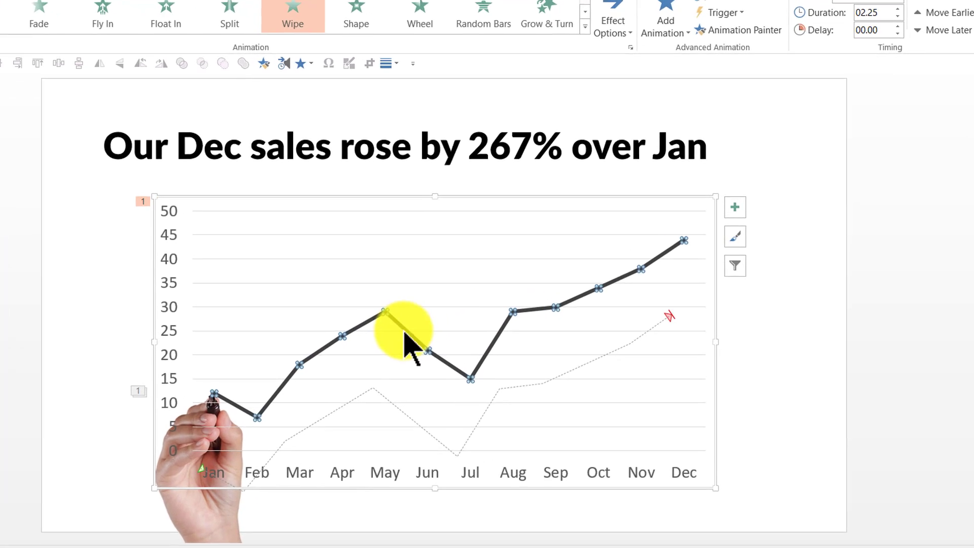
{"action": "mouse_move", "coordinate": [404, 331]}
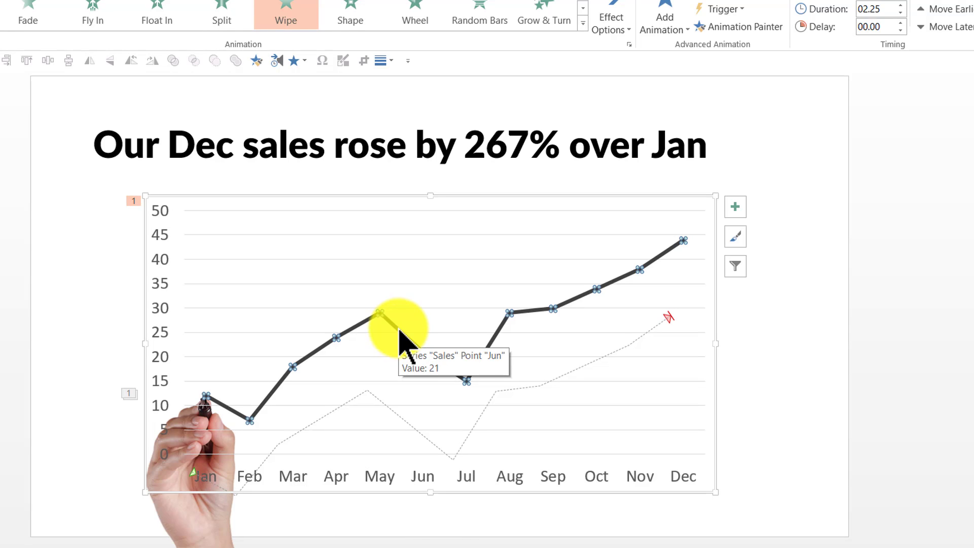
{"action": "right_click", "coordinate": [401, 332]}
{"action": "left_click", "coordinate": [482, 399]}
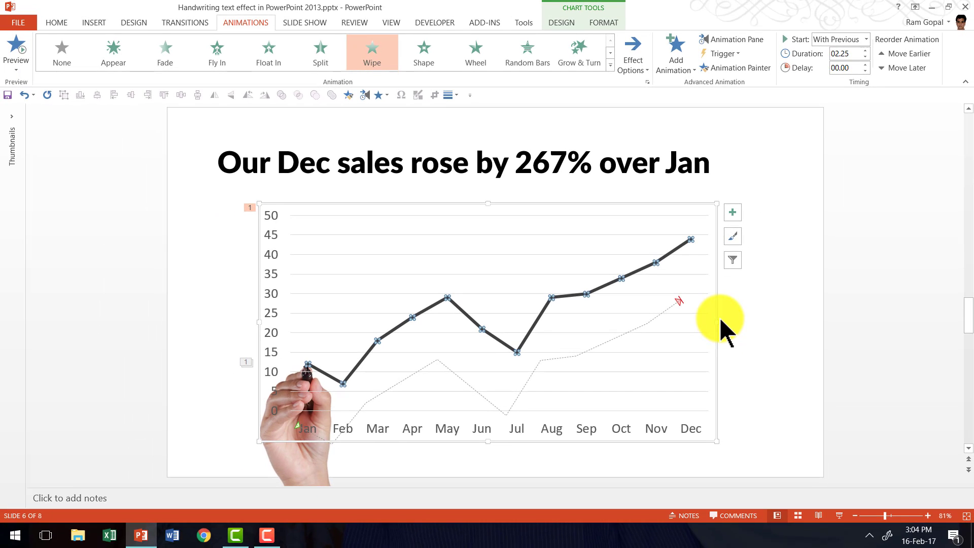
{"action": "scroll", "coordinate": [720, 318], "scroll_direction": "down", "scroll_amount": 1}
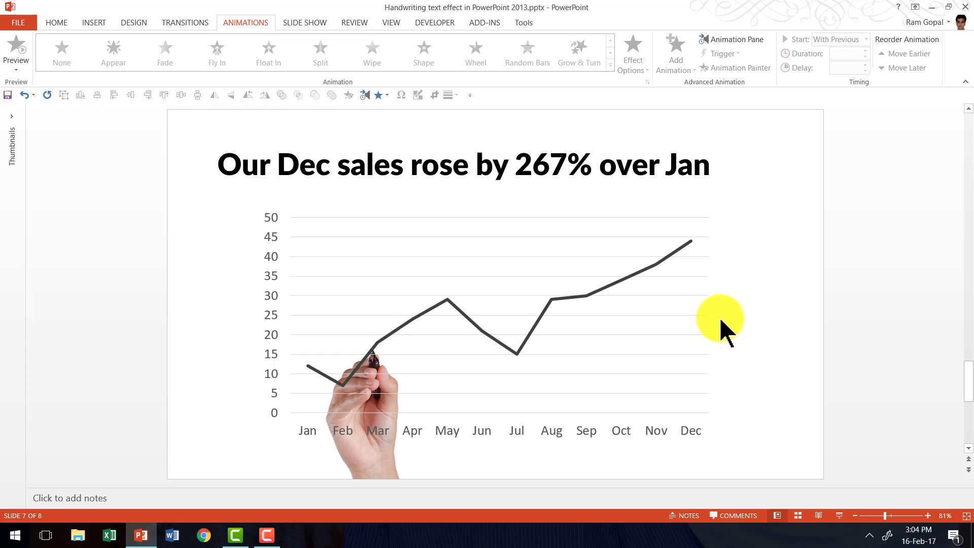
Undo the last change and place the hand picture's pen tip on the Jan data point.
{"action": "left_click", "coordinate": [705, 252]}
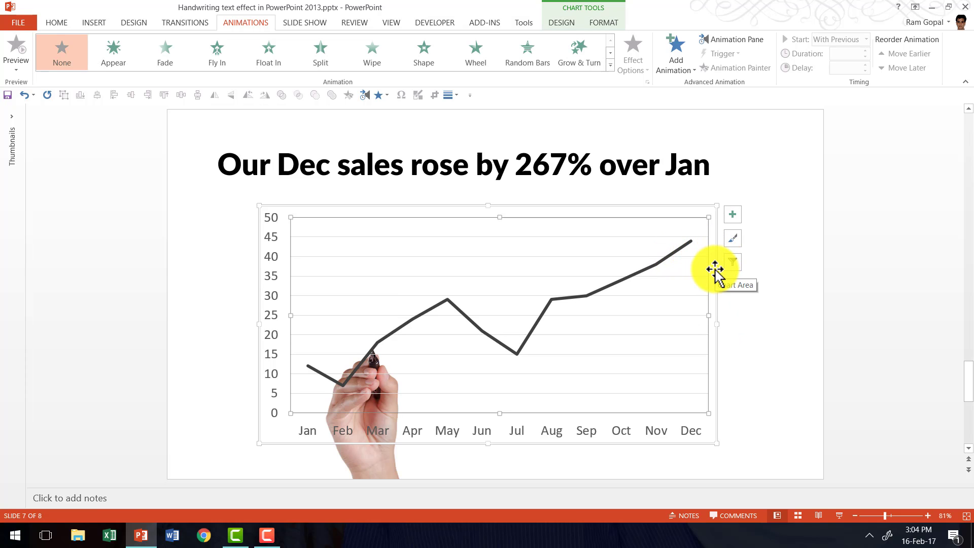
{"action": "key", "text": "ctrl+z"}
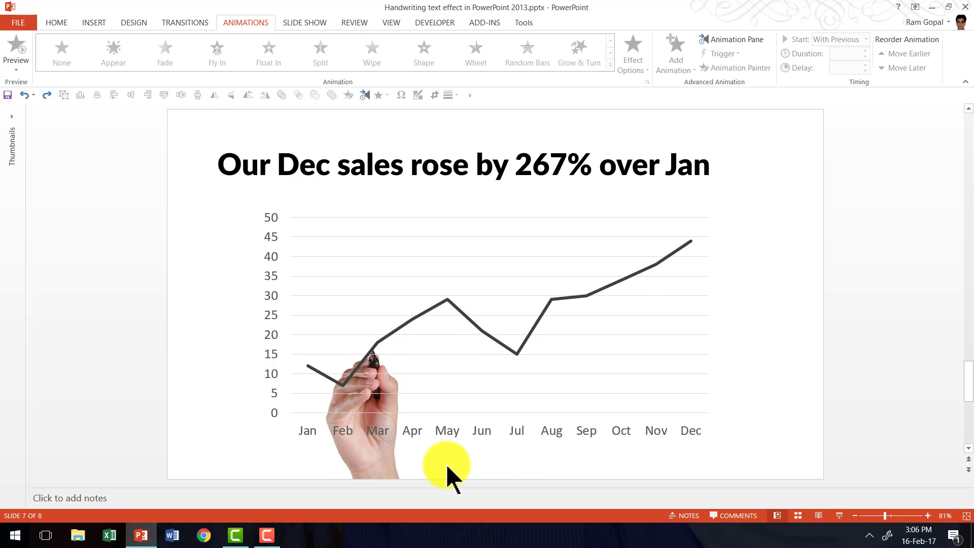
{"action": "left_click_drag", "start_coordinate": [349, 461], "coordinate": [200, 444]}
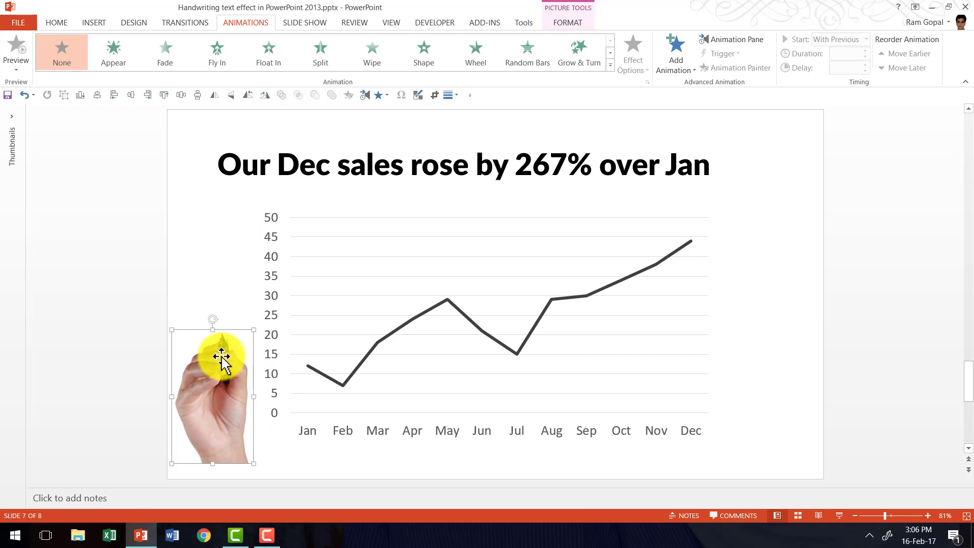
{"action": "left_click_drag", "start_coordinate": [206, 406], "coordinate": [287, 434]}
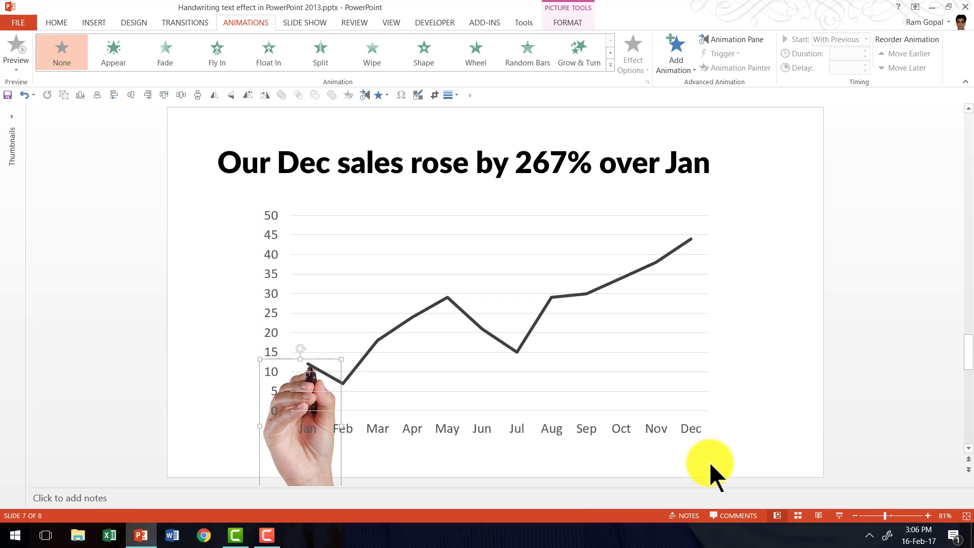
{"action": "key", "text": "Left"}
{"action": "key", "text": "Left"}
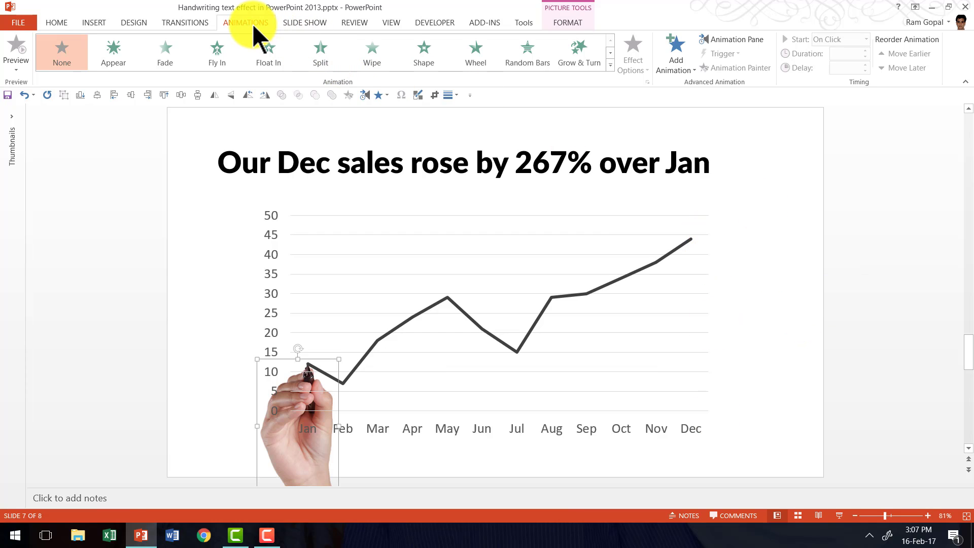
Draw a Custom Path for the hand tracing the sales line from Jan through Feb, Mar to Dec.
{"action": "left_click", "coordinate": [610, 65]}
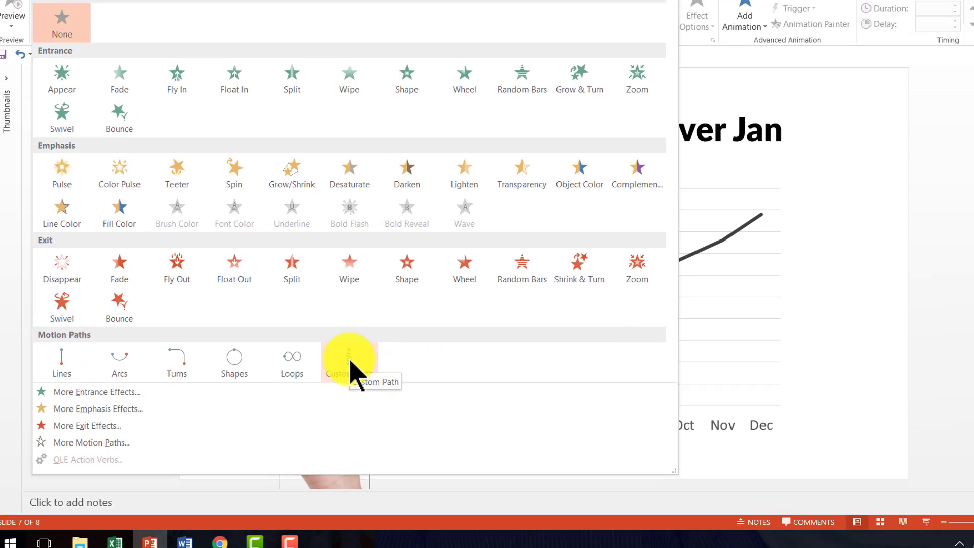
{"action": "left_click", "coordinate": [350, 362]}
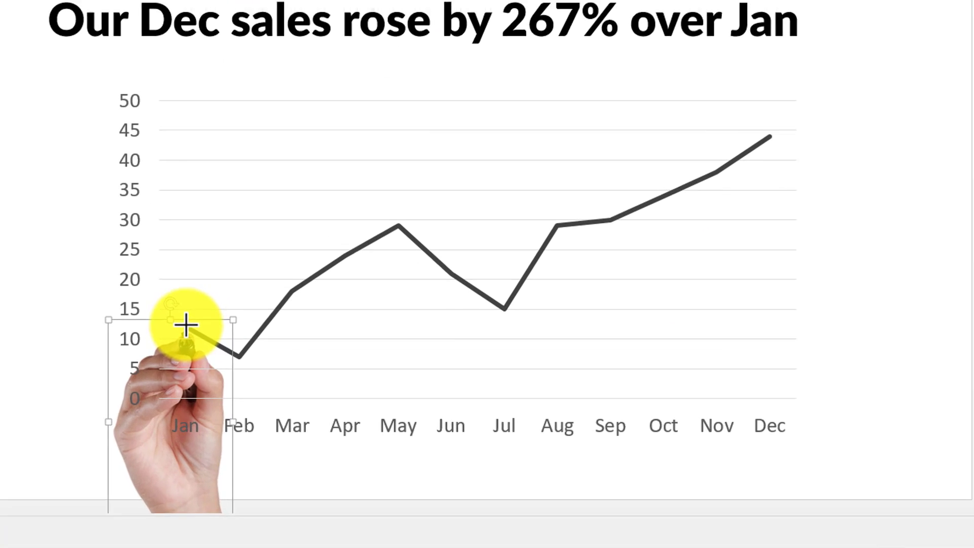
{"action": "left_click_drag", "start_coordinate": [149, 316], "coordinate": [189, 344]}
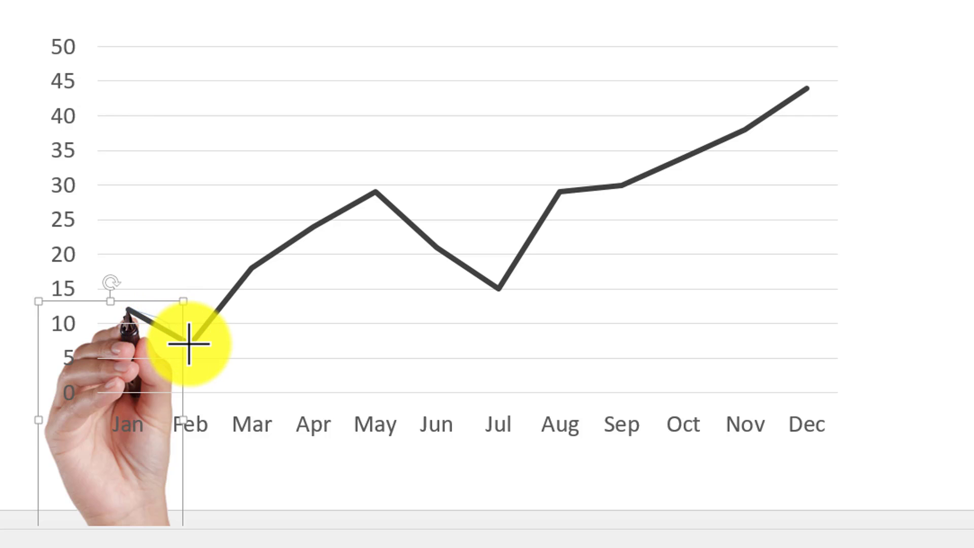
{"action": "mouse_move", "coordinate": [189, 344]}
{"action": "left_mouse_down"}
{"action": "mouse_move", "coordinate": [261, 281]}
{"action": "mouse_move", "coordinate": [253, 266]}
{"action": "left_mouse_up"}
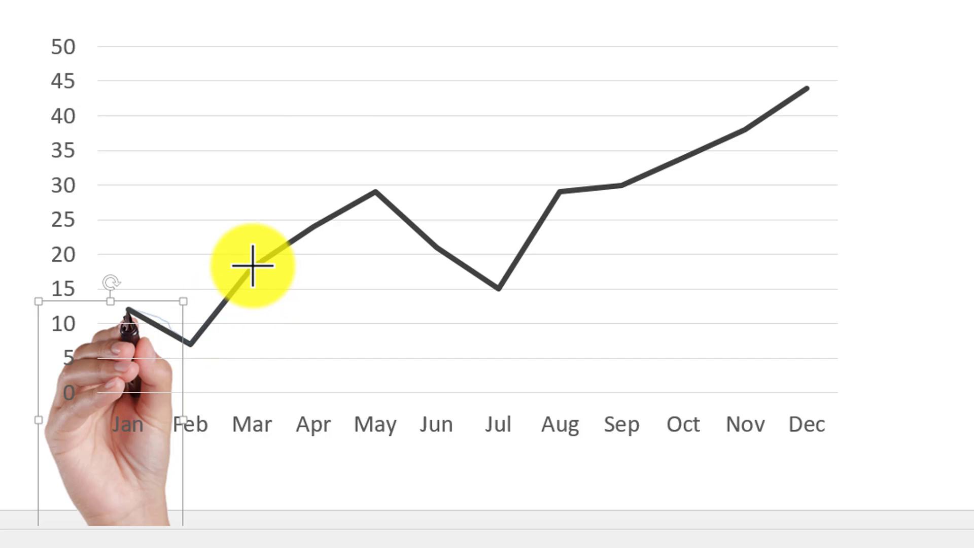
{"action": "mouse_move", "coordinate": [253, 266]}
{"action": "left_mouse_down"}
{"action": "mouse_move", "coordinate": [375, 191]}
{"action": "mouse_move", "coordinate": [498, 289]}
{"action": "mouse_move", "coordinate": [476, 280]}
{"action": "mouse_move", "coordinate": [497, 289]}
{"action": "mouse_move", "coordinate": [561, 220]}
{"action": "mouse_move", "coordinate": [561, 192]}
{"action": "mouse_move", "coordinate": [618, 190]}
{"action": "mouse_move", "coordinate": [720, 150]}
{"action": "mouse_move", "coordinate": [808, 87]}
{"action": "left_mouse_up"}
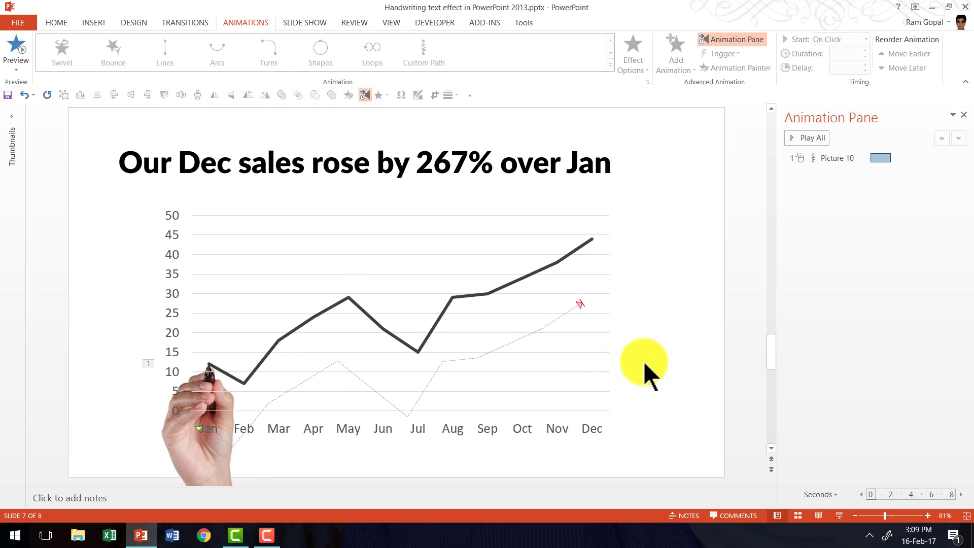
Give the chart a Wipe entrance set to reveal From Left.
{"action": "mouse_move", "coordinate": [355, 301]}
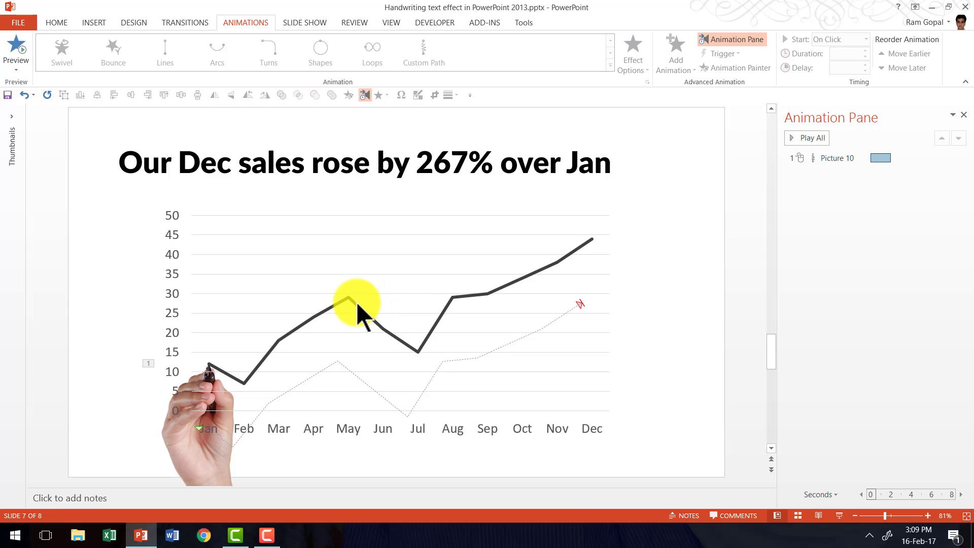
{"action": "left_click", "coordinate": [359, 305]}
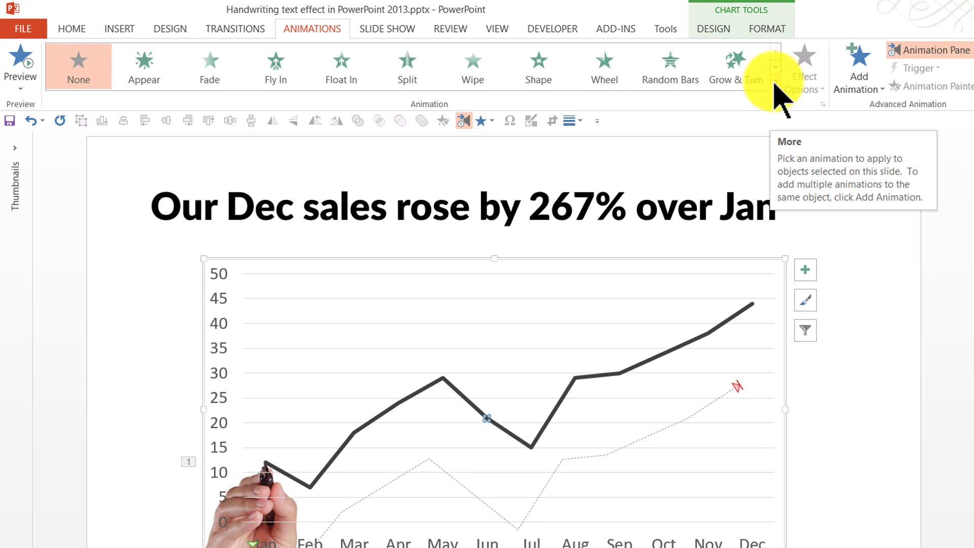
{"action": "left_click", "coordinate": [477, 81]}
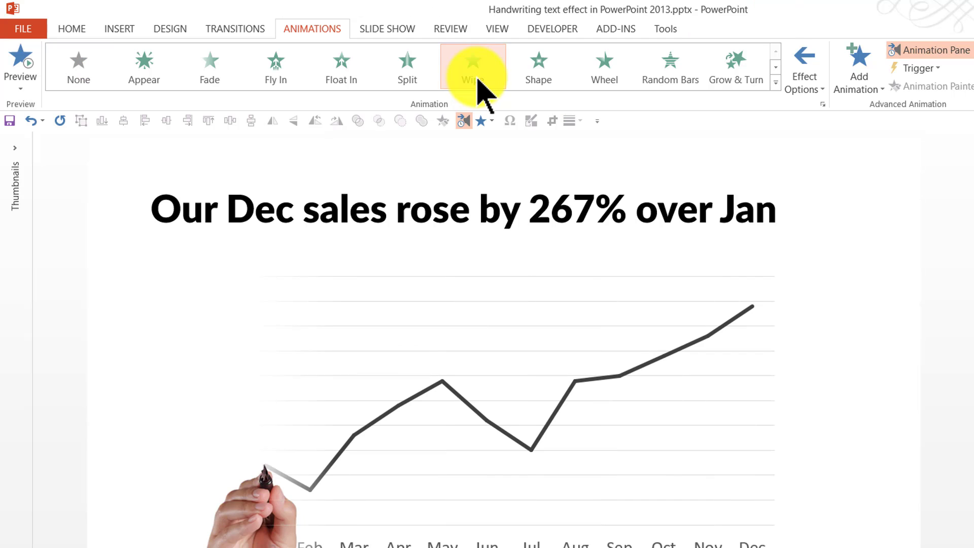
{"action": "left_click", "coordinate": [802, 76]}
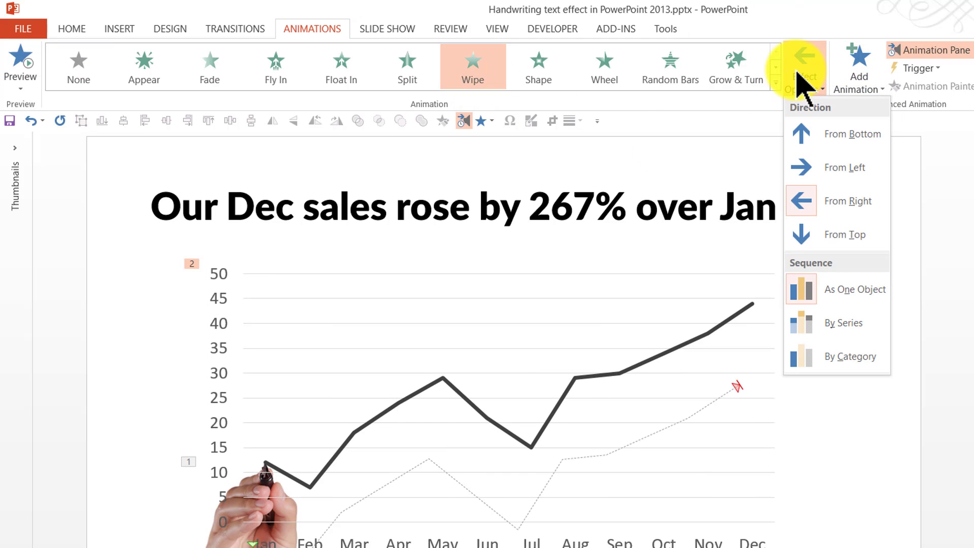
{"action": "left_click", "coordinate": [834, 168]}
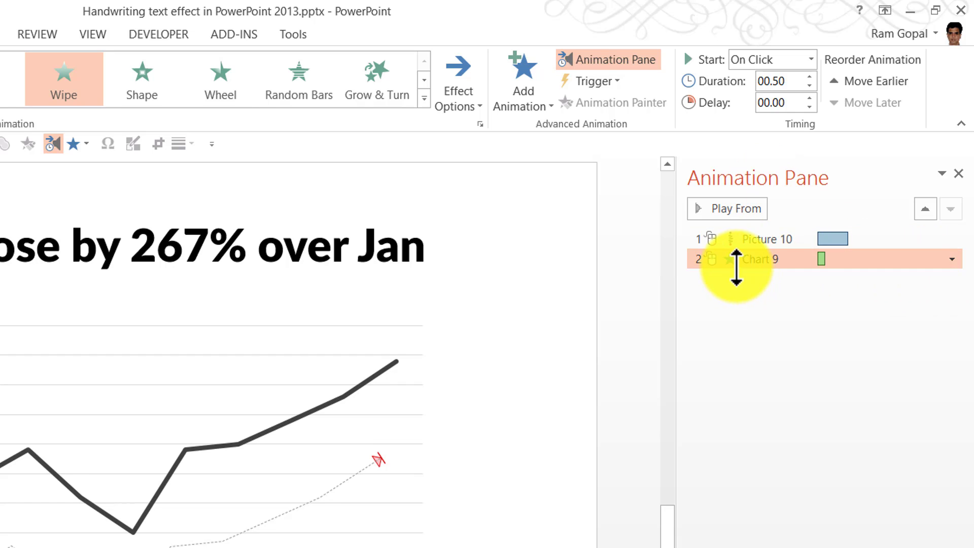
Set Chart 9's Wipe to group By Series, without animating the chart background.
{"action": "left_click", "coordinate": [952, 260]}
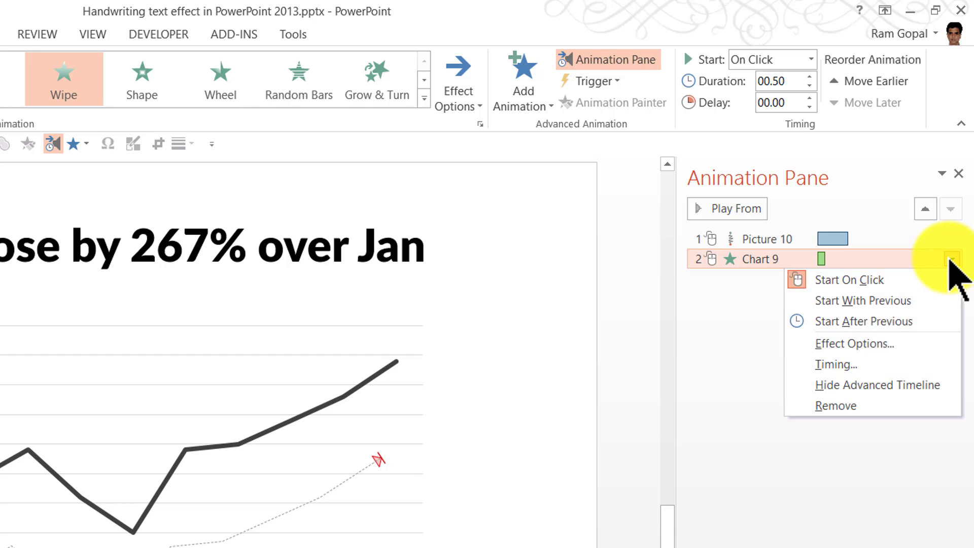
{"action": "left_click", "coordinate": [881, 346]}
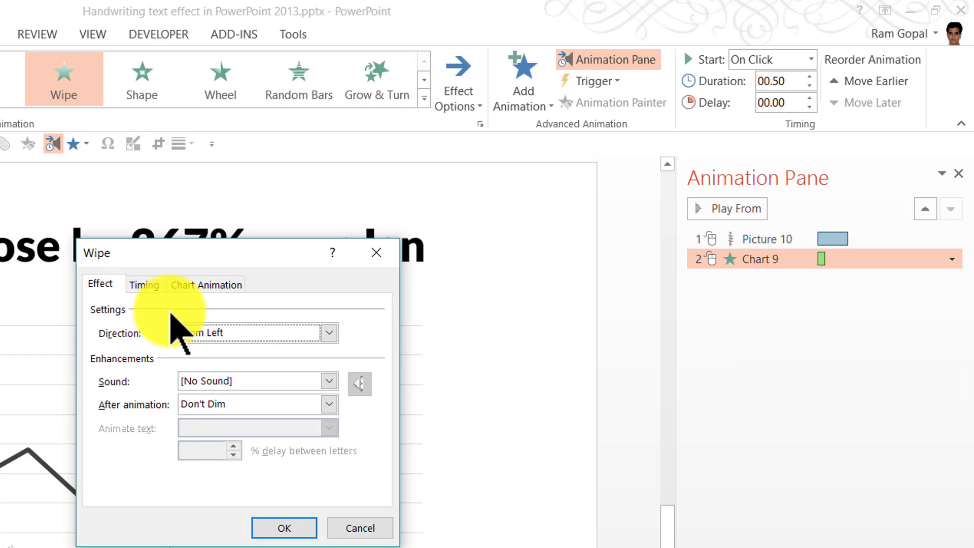
{"action": "left_click", "coordinate": [207, 285]}
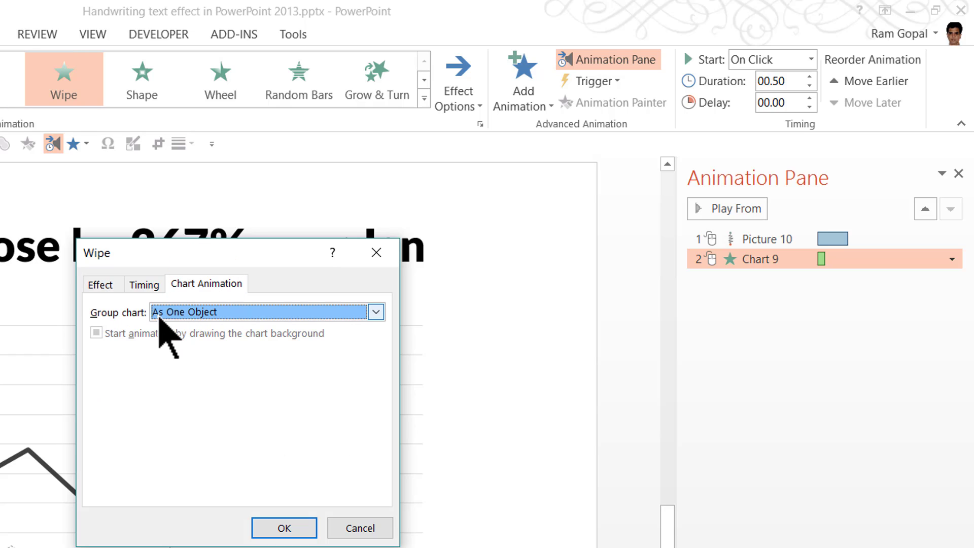
{"action": "left_click", "coordinate": [232, 313]}
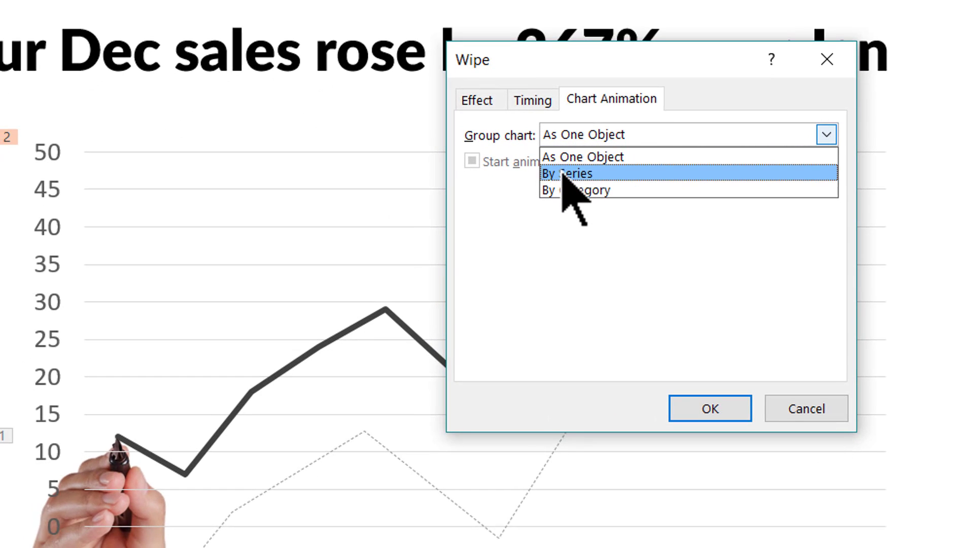
{"action": "left_click", "coordinate": [563, 173]}
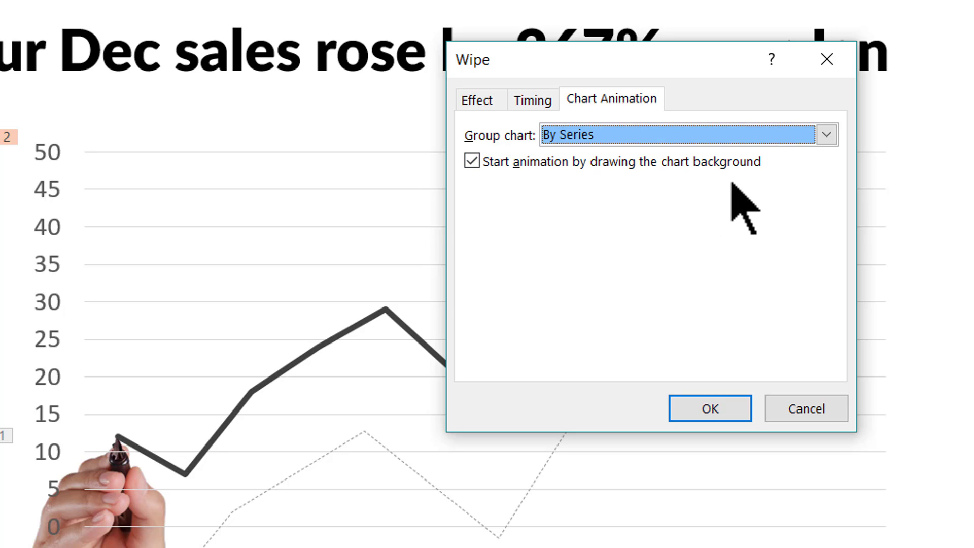
{"action": "left_click", "coordinate": [473, 162]}
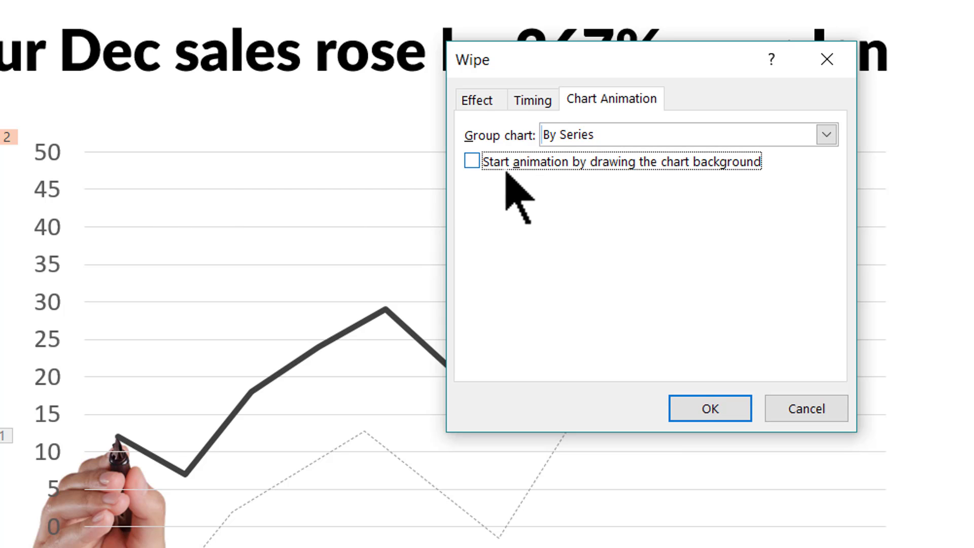
{"action": "left_click", "coordinate": [688, 405]}
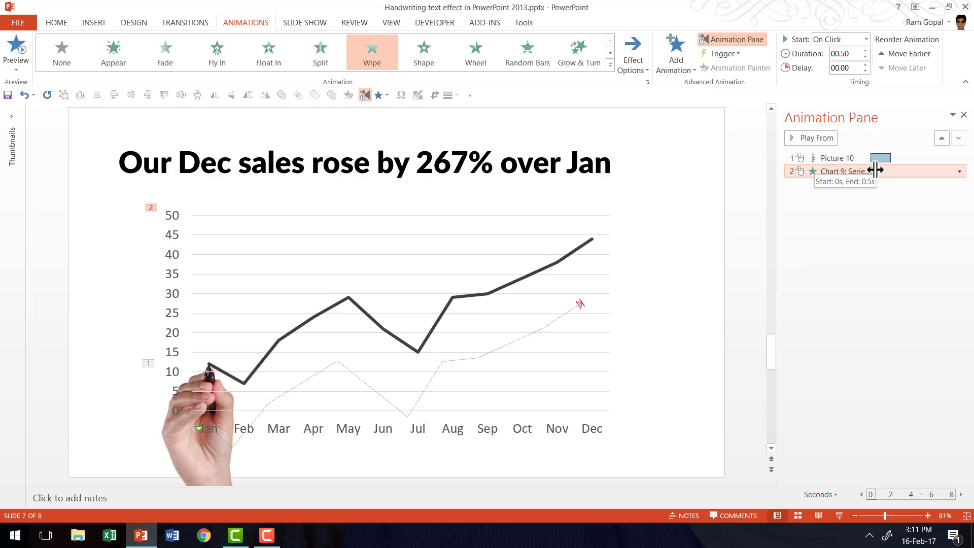
Set the chart Wipe duration to 2.00 seconds, matching Picture 10's motion path.
{"action": "left_click_drag", "start_coordinate": [877, 170], "coordinate": [894, 170]}
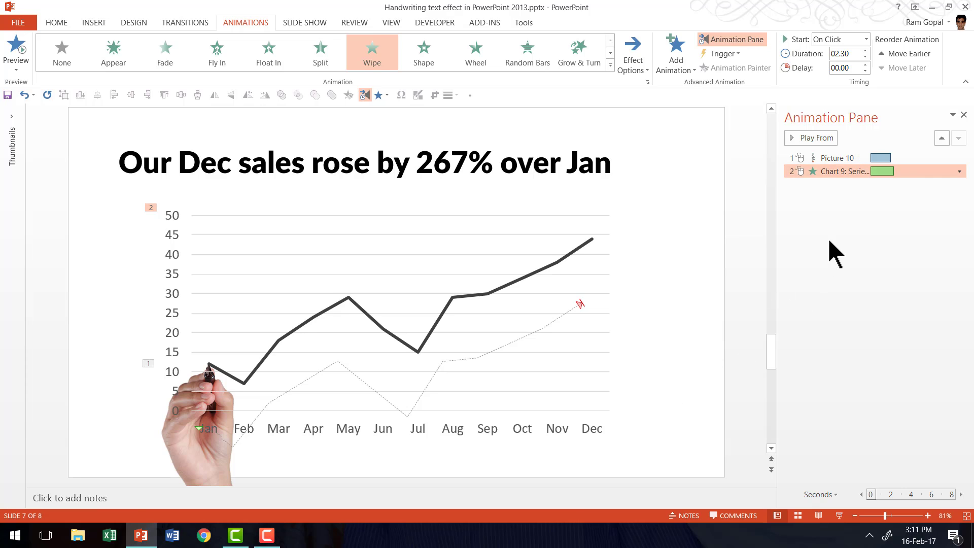
{"action": "left_click", "coordinate": [853, 158]}
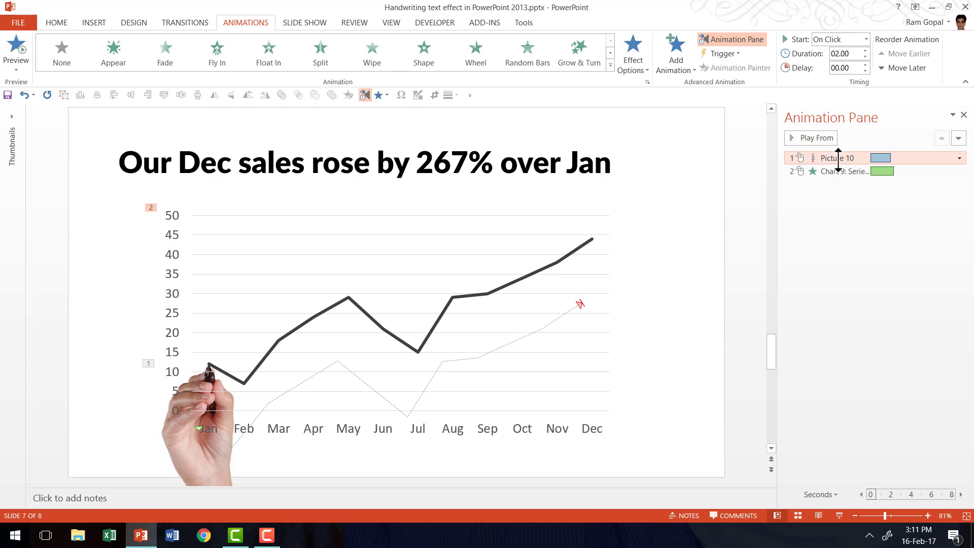
{"action": "left_click", "coordinate": [858, 171]}
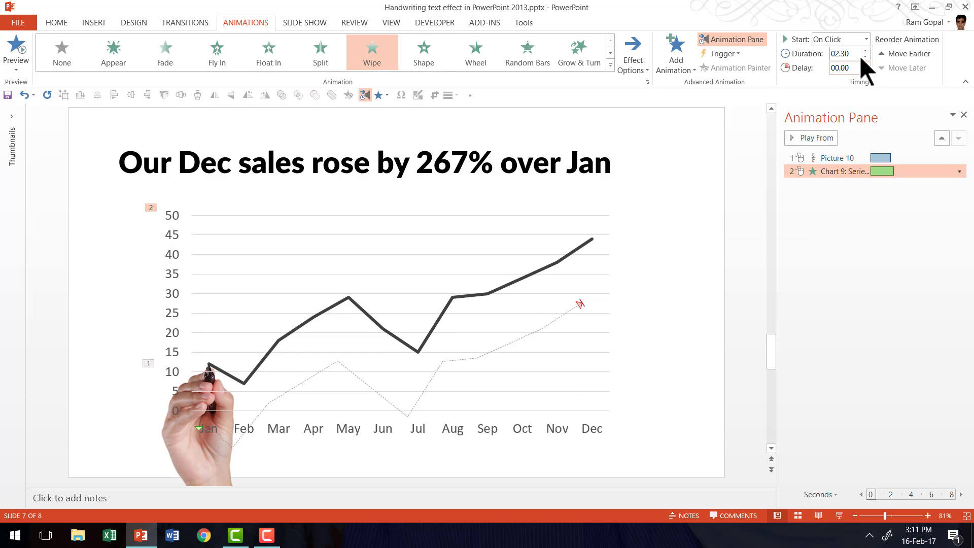
{"action": "key", "text": "Return"}
{"action": "left_click", "coordinate": [689, 193]}
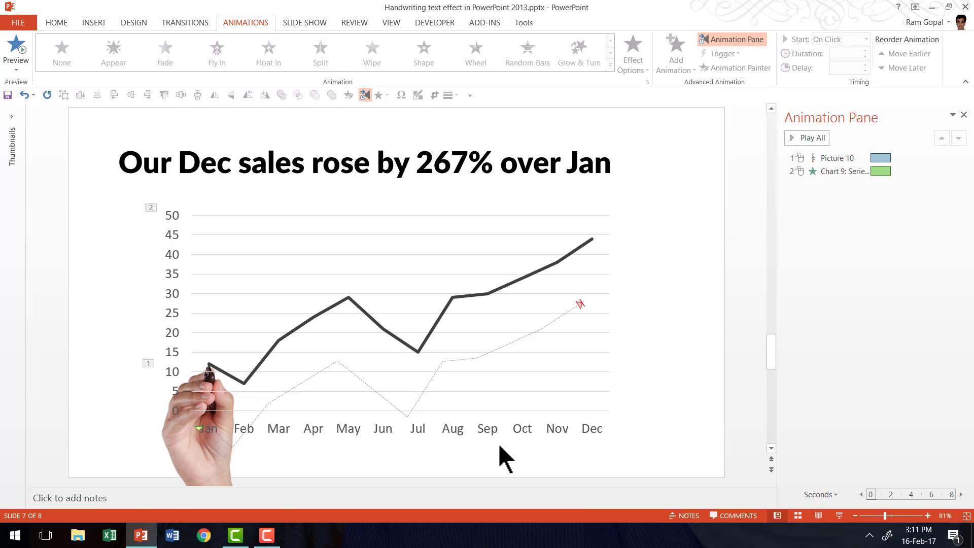
Add a Float In entrance and a Fly Out exit to the hand-with-pen picture.
{"action": "left_click", "coordinate": [179, 455]}
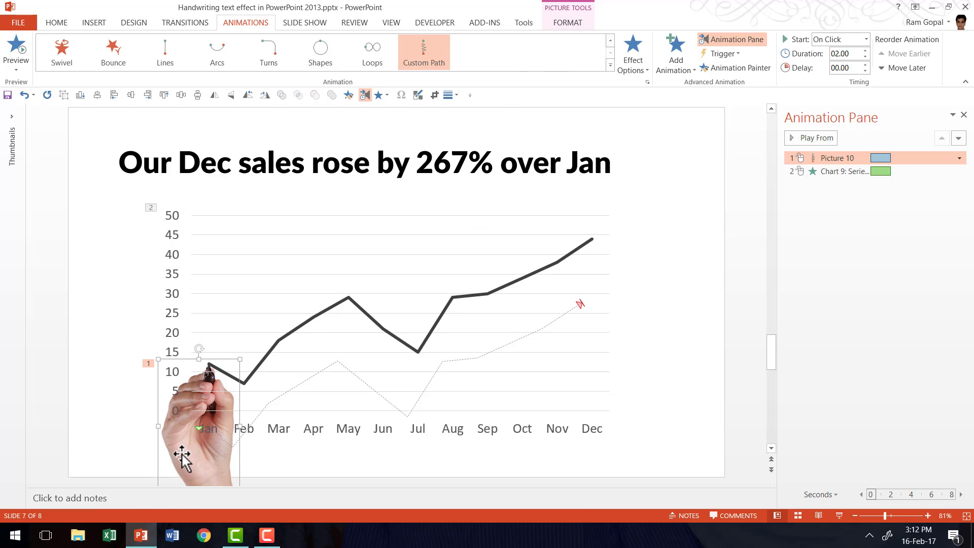
{"action": "left_click", "coordinate": [680, 61]}
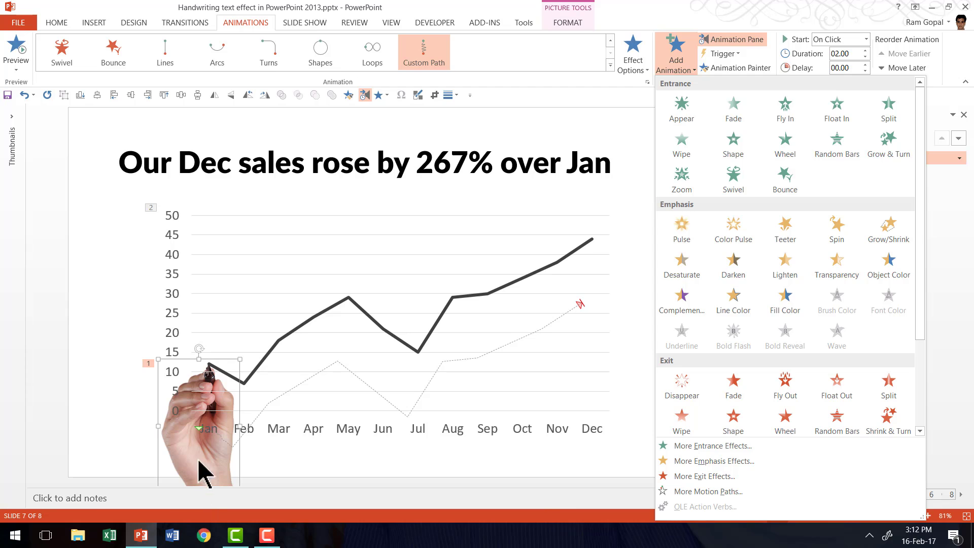
{"action": "left_click", "coordinate": [835, 115]}
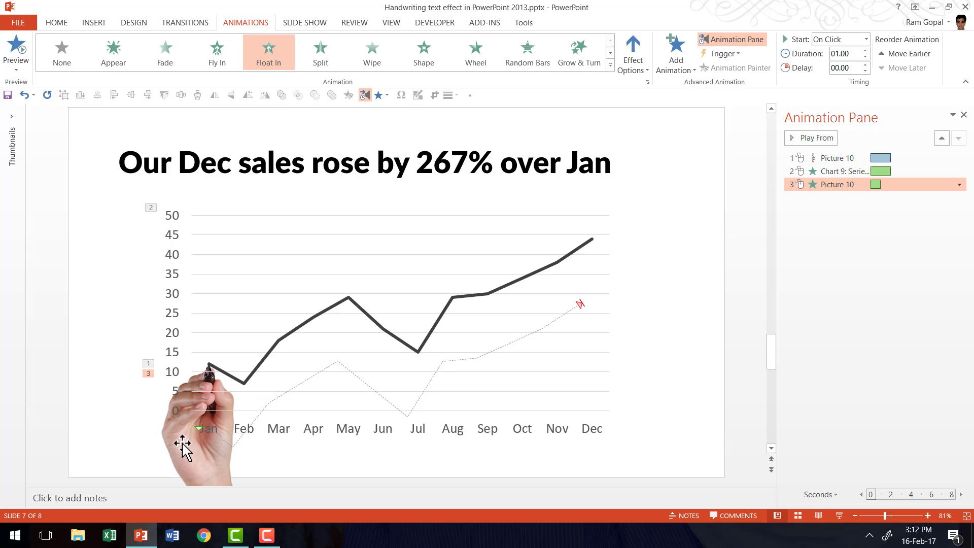
{"action": "left_click", "coordinate": [672, 56]}
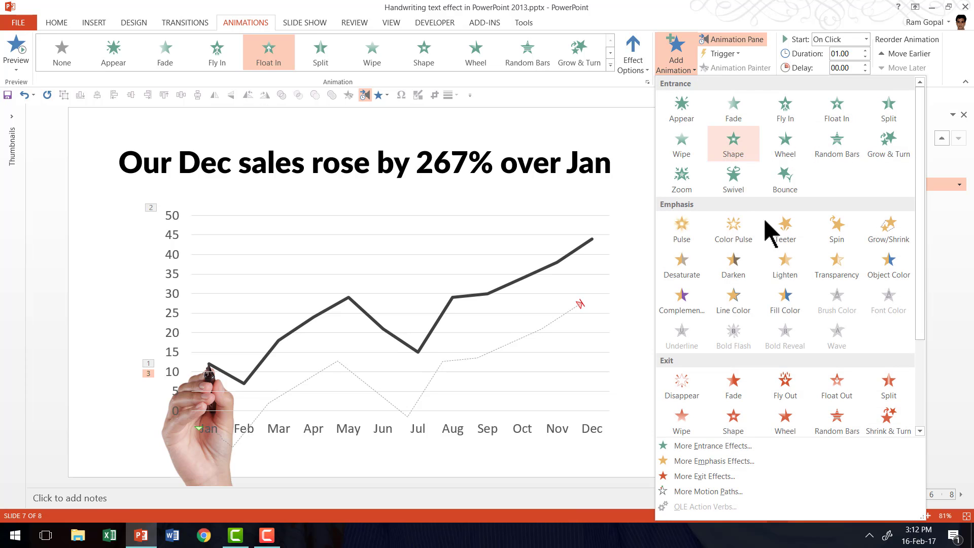
{"action": "left_click", "coordinate": [787, 389]}
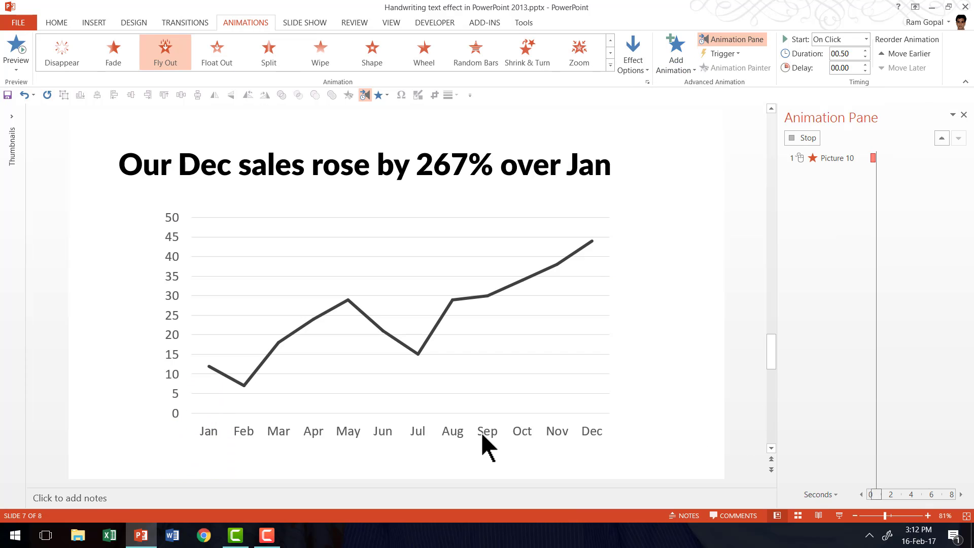